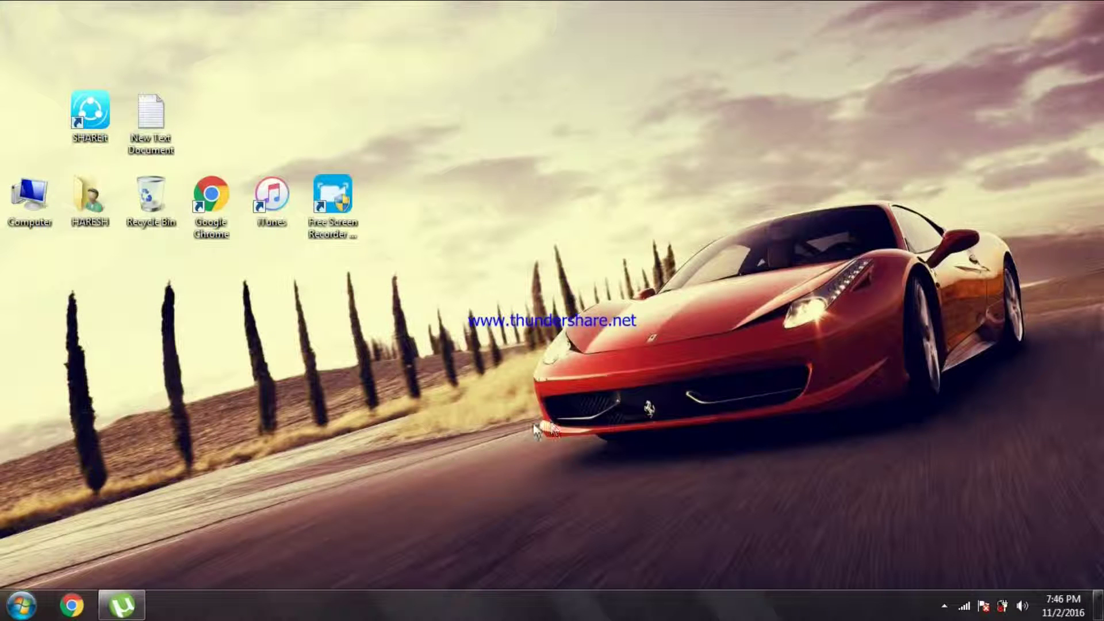
Step: Refresh the Windows 7 desktop and restore the uTorrent window from the taskbar
right_click(516, 183)
click(549, 228)
click(136, 604)
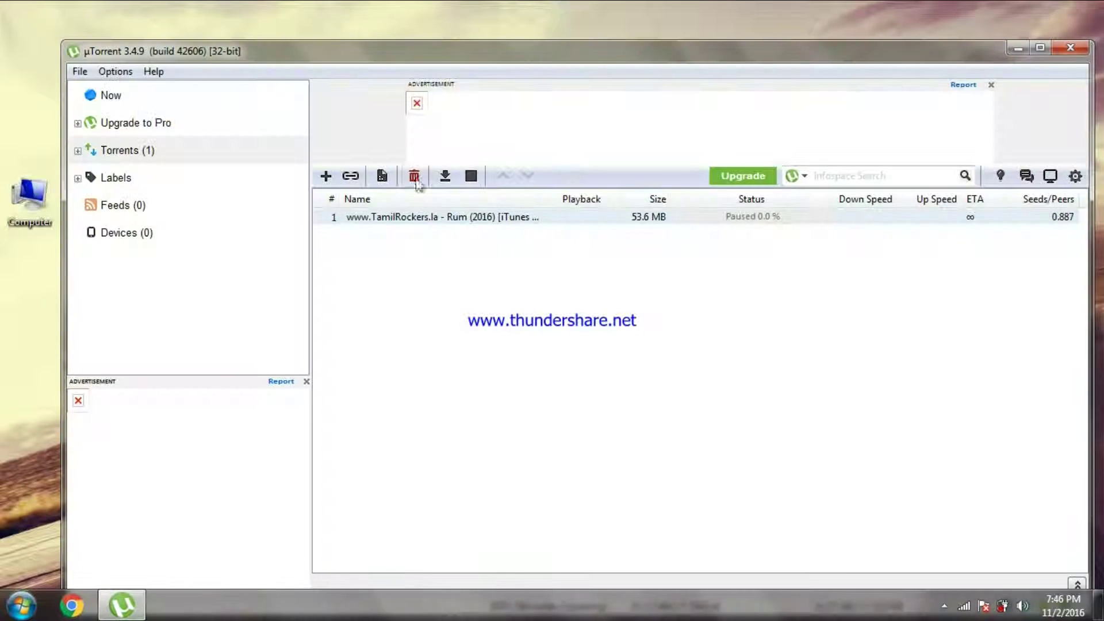
Step: Maximize the uTorrent window to fill the screen
click(1041, 48)
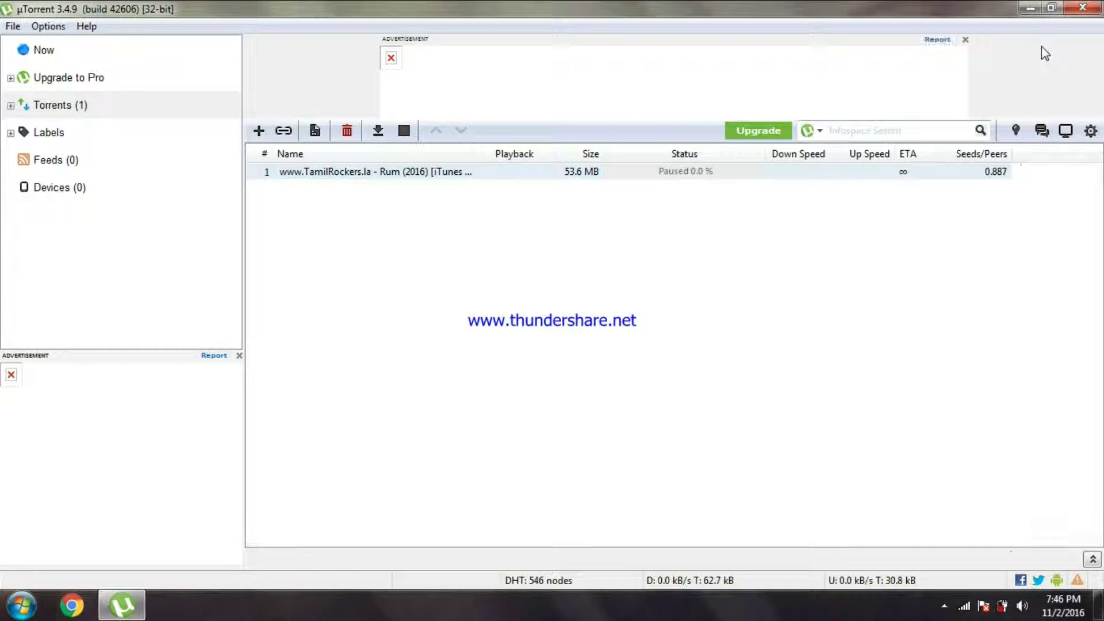
double_click(55, 10)
double_click(115, 8)
Step: Select the paused 53.6 MB torrent and resume its download
click(556, 270)
click(507, 175)
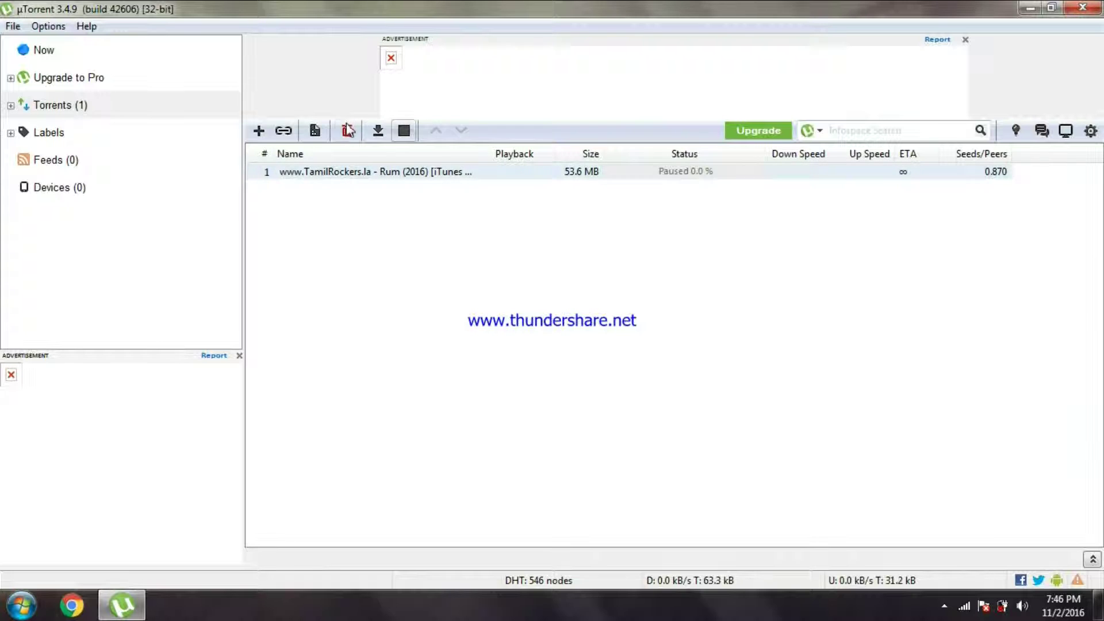
click(378, 130)
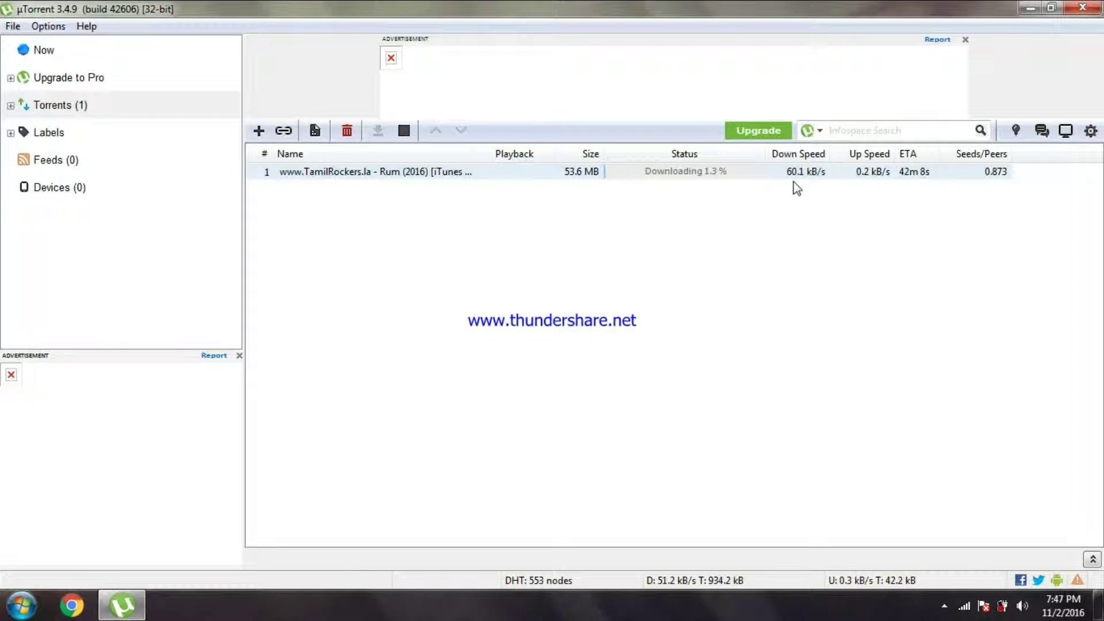
Step: Minimize uTorrent, refresh the desktop, and restore the uTorrent window
click(1028, 8)
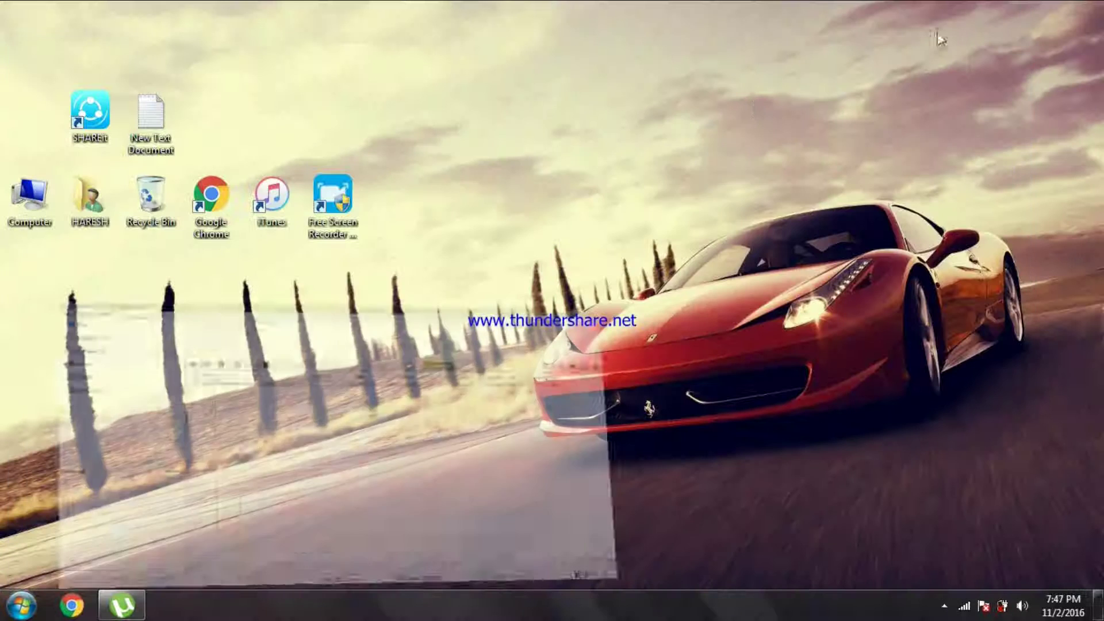
right_click(586, 119)
click(615, 163)
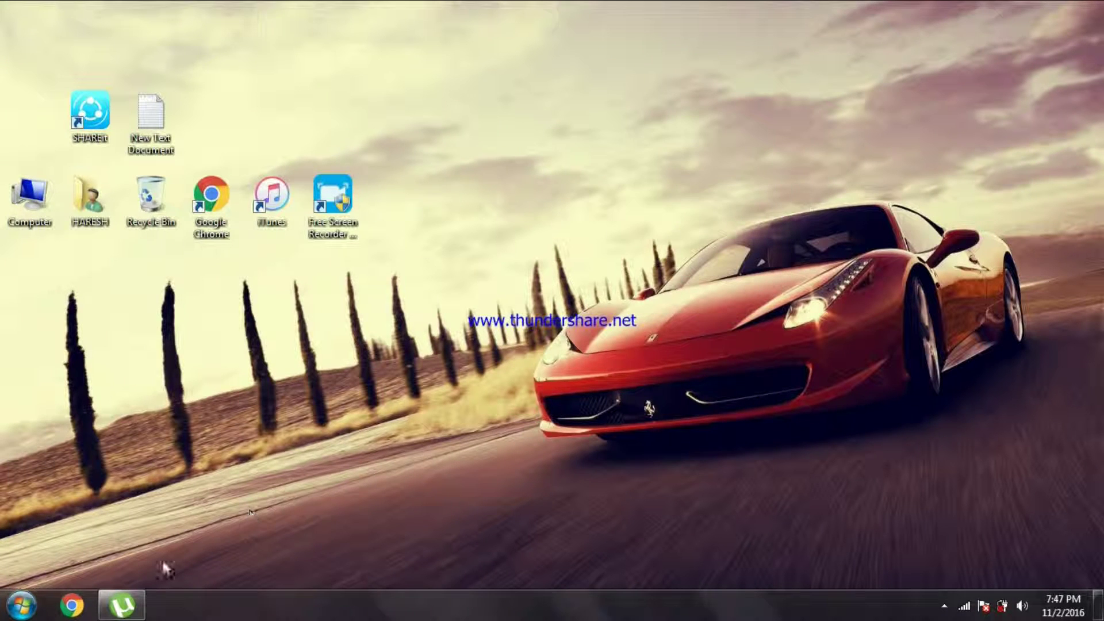
click(122, 605)
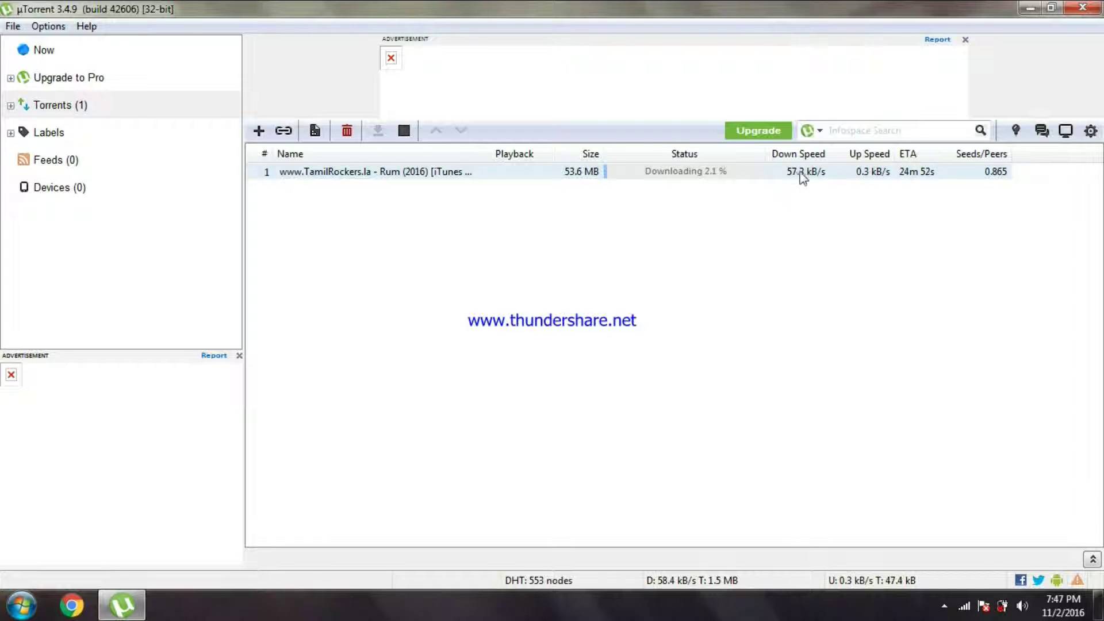
Step: Set the torrent's bandwidth allocation to High
right_click(627, 173)
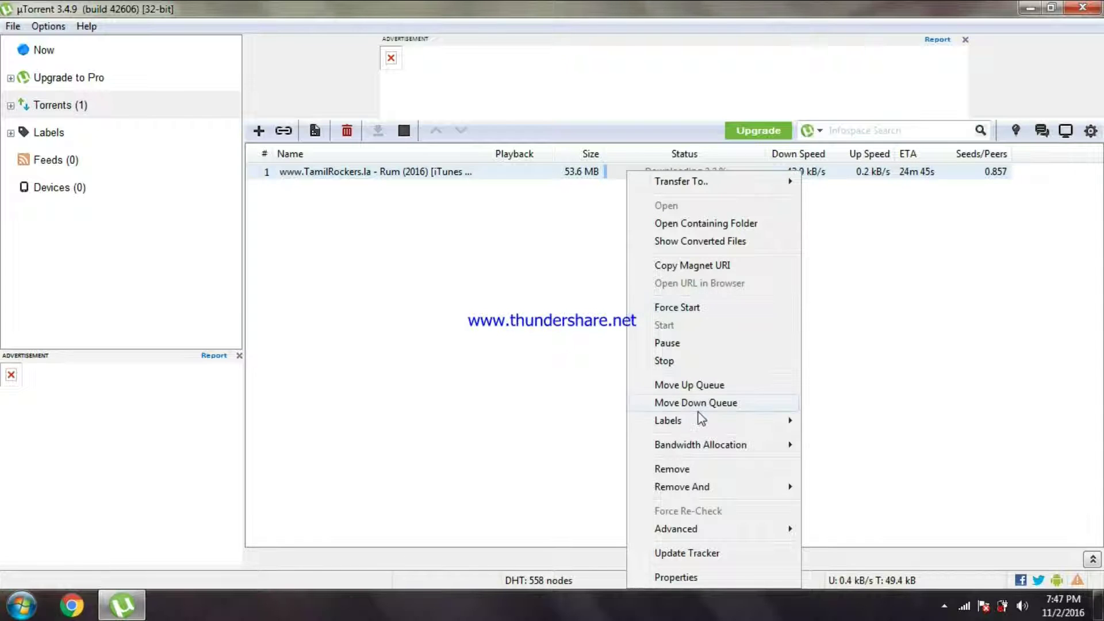
mouse_move(710, 449)
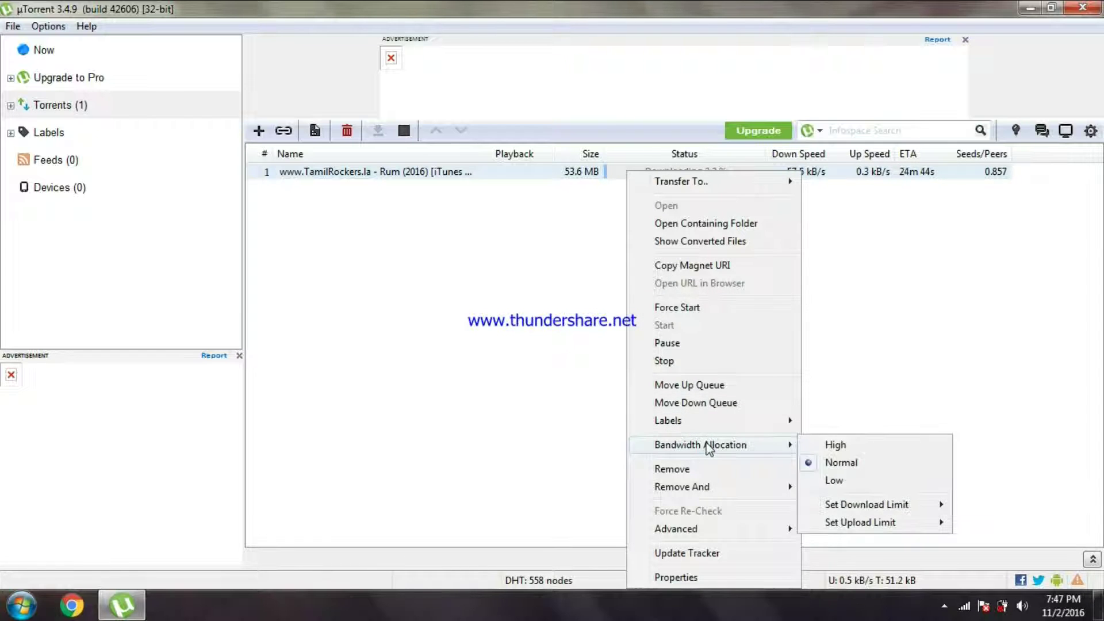
click(836, 446)
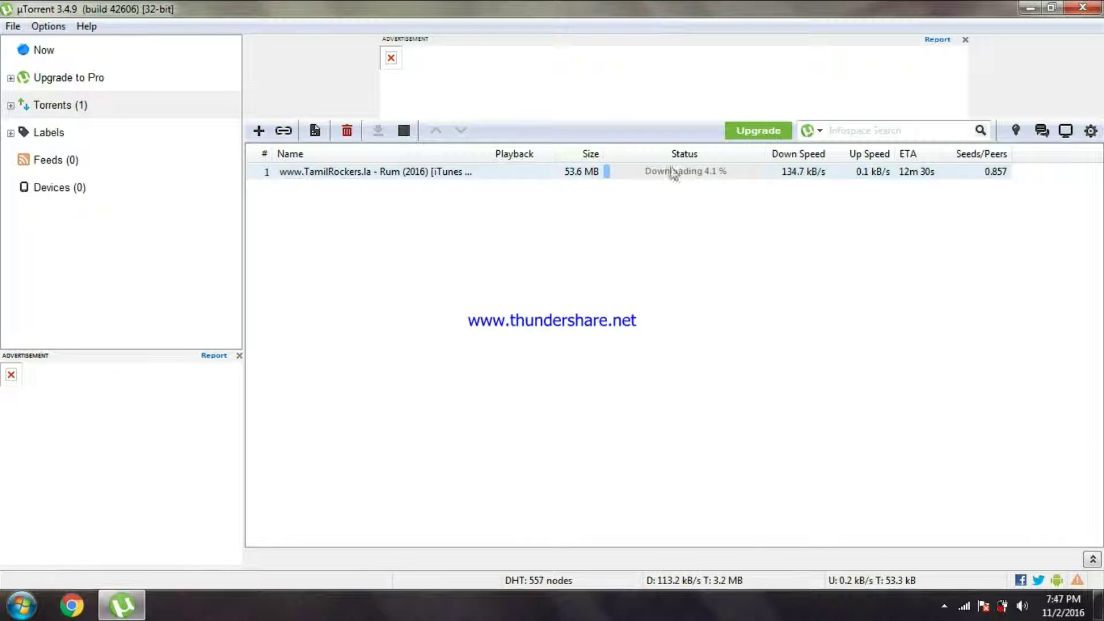
right_click(640, 177)
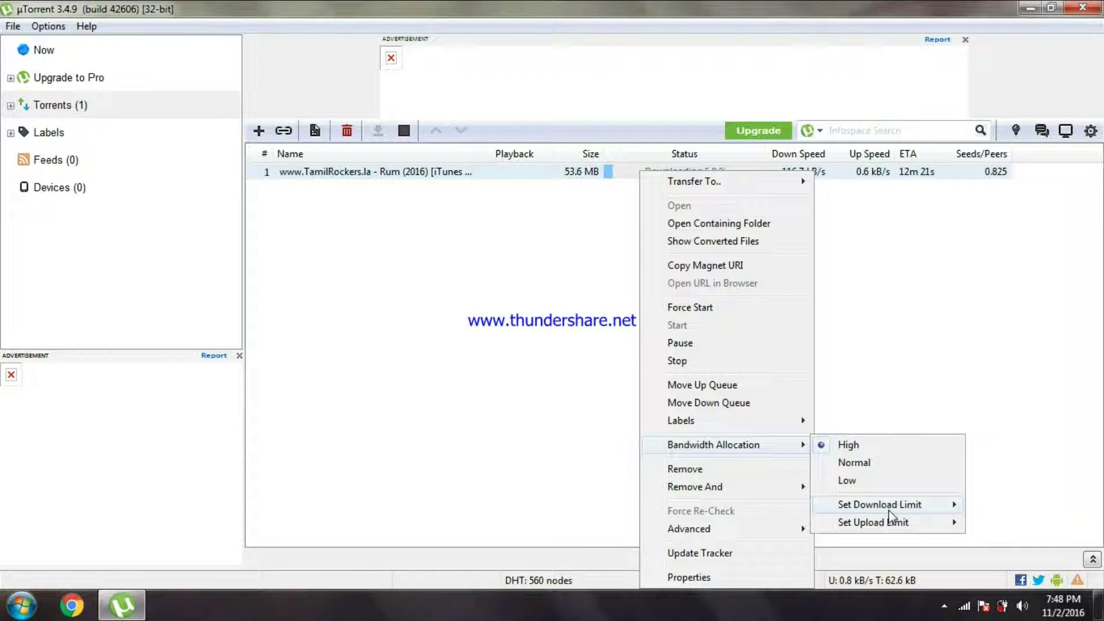
Step: Limit the torrent's upload rate to 25 kB/s, then deselect it
mouse_move(899, 507)
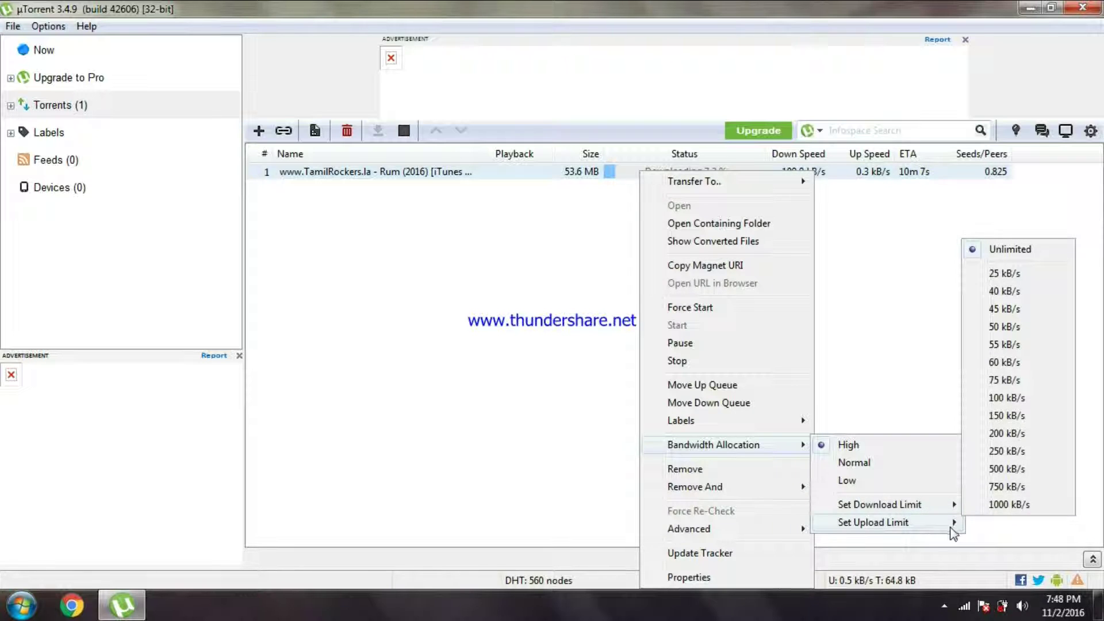
mouse_move(919, 523)
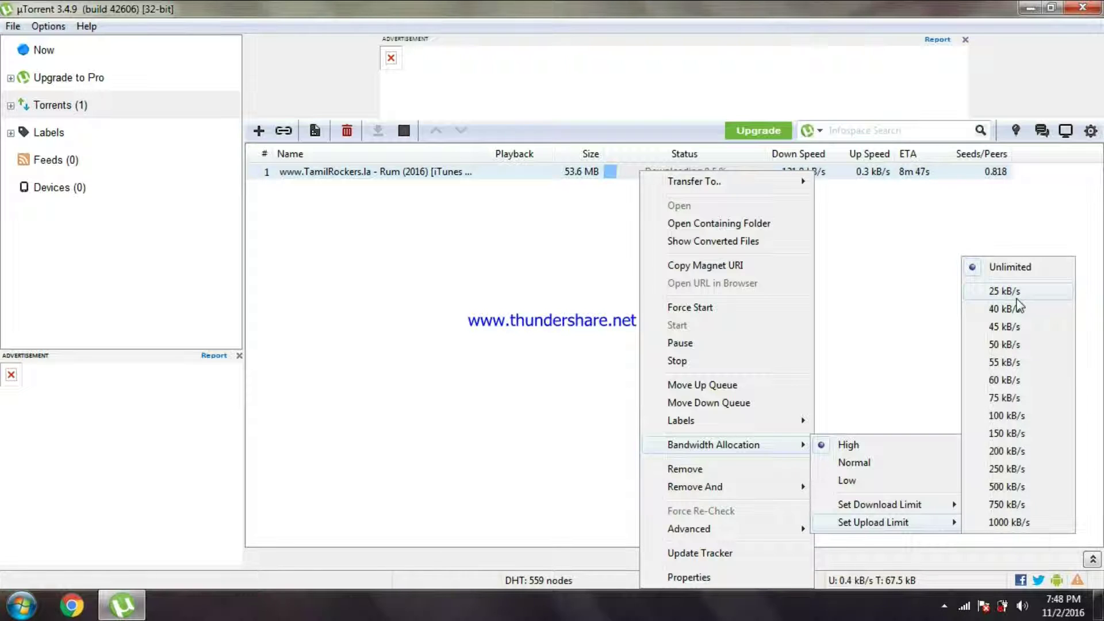
click(1018, 299)
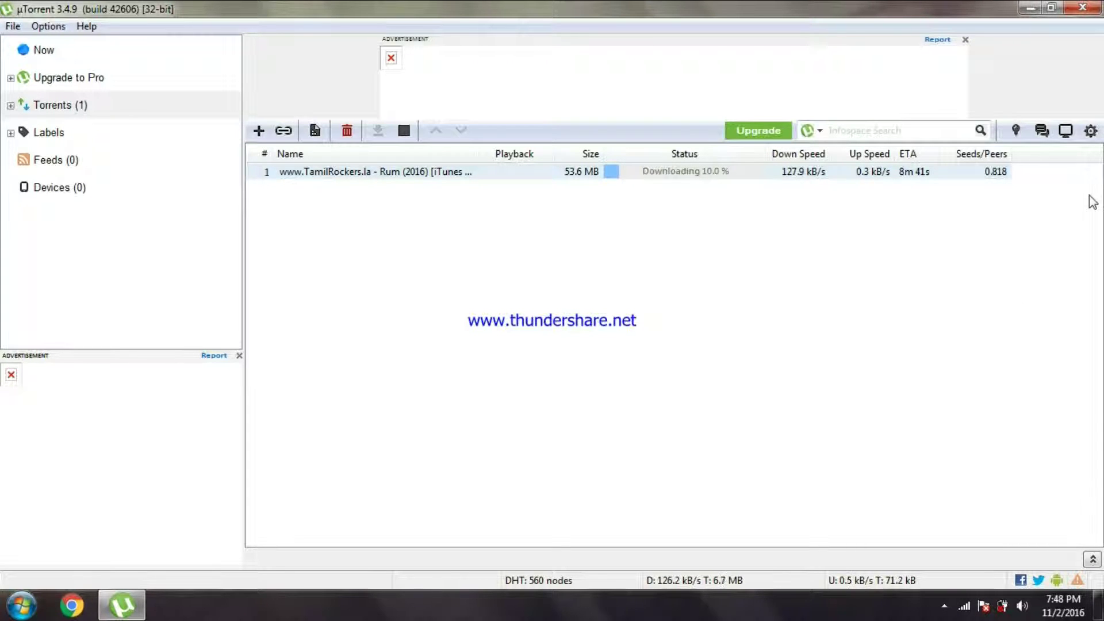
click(847, 219)
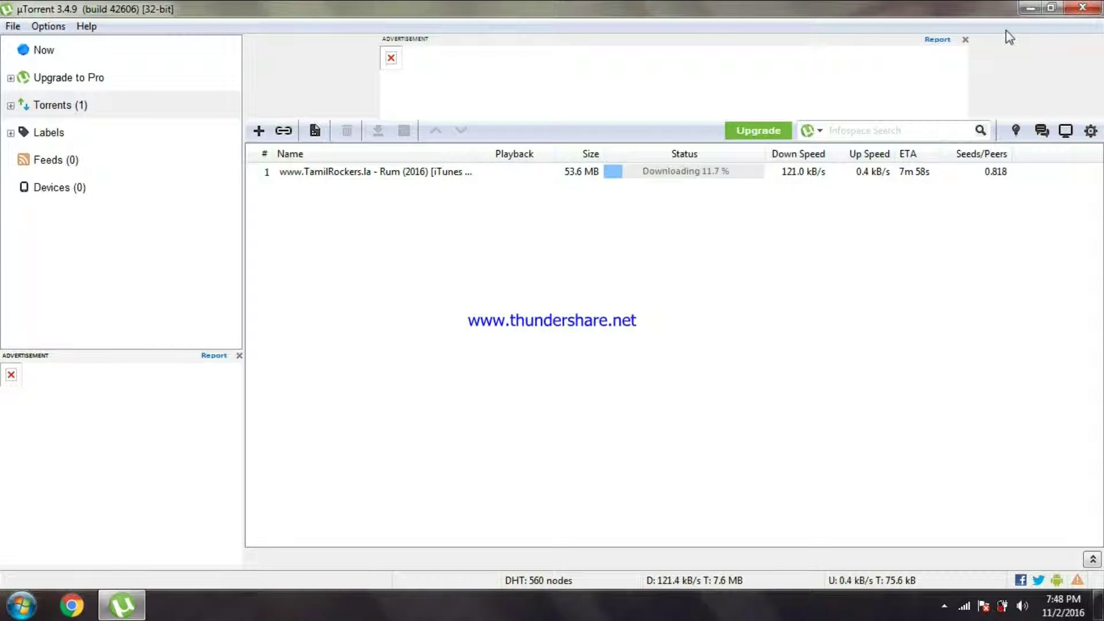
Step: Select the downloading torrent and bring up its right-click menu again
click(647, 172)
right_click(647, 172)
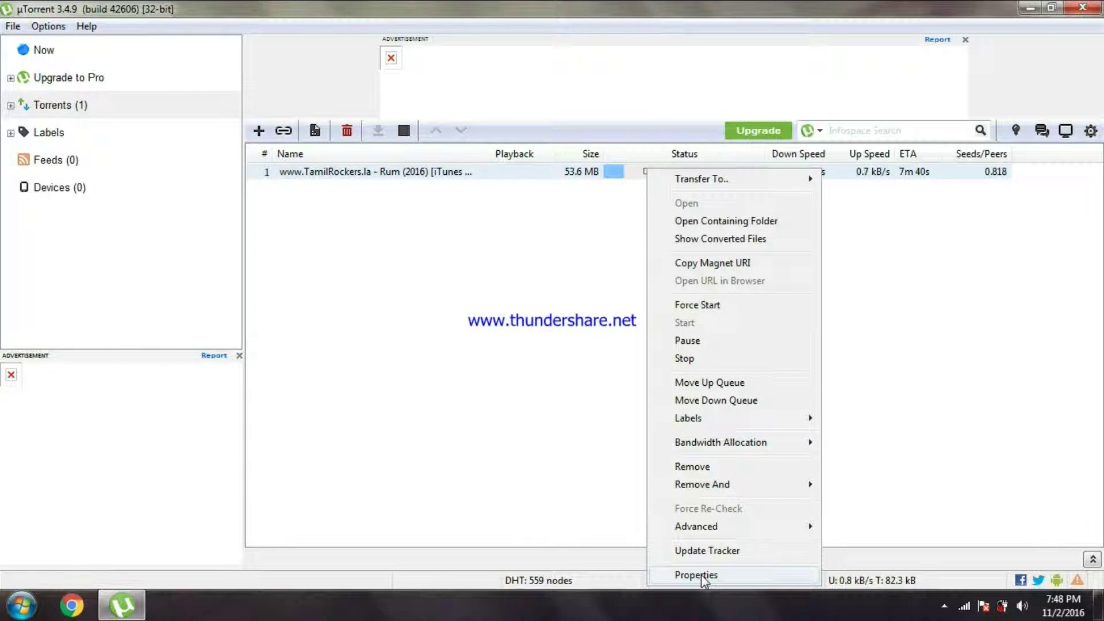
click(1053, 315)
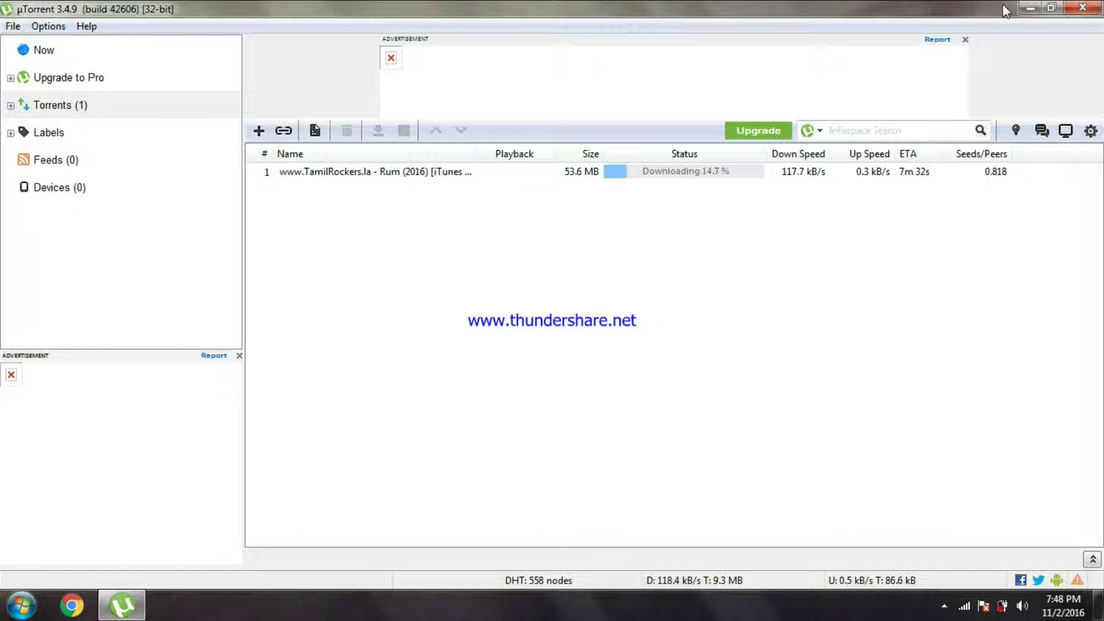
right_click(675, 173)
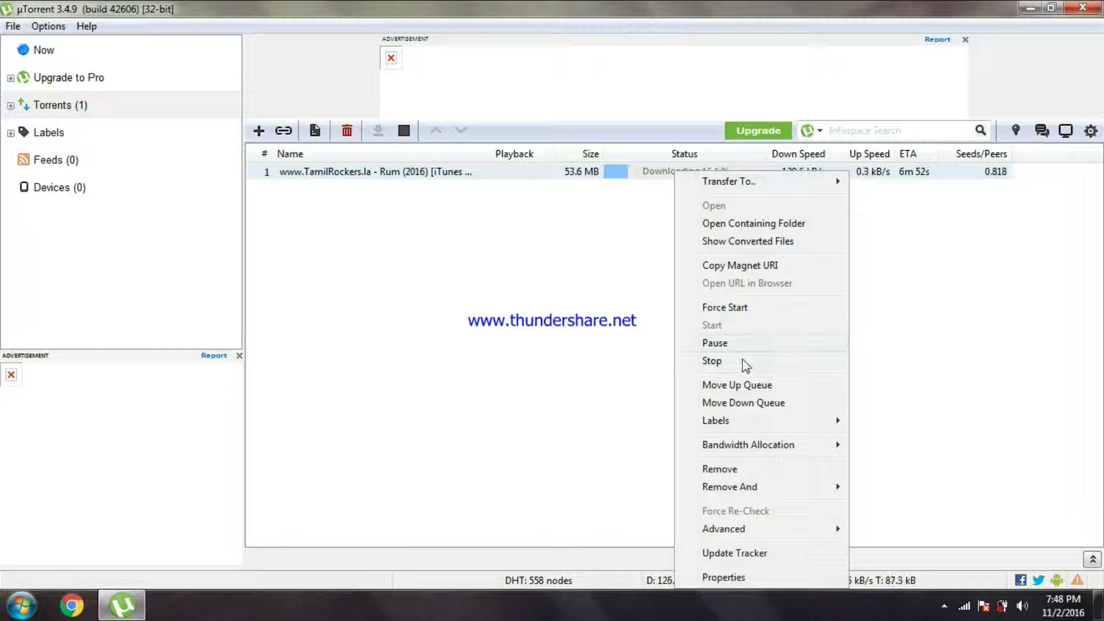
Step: Open the torrent's Properties and check the 25 kB/s upload limit on the General tab
click(740, 578)
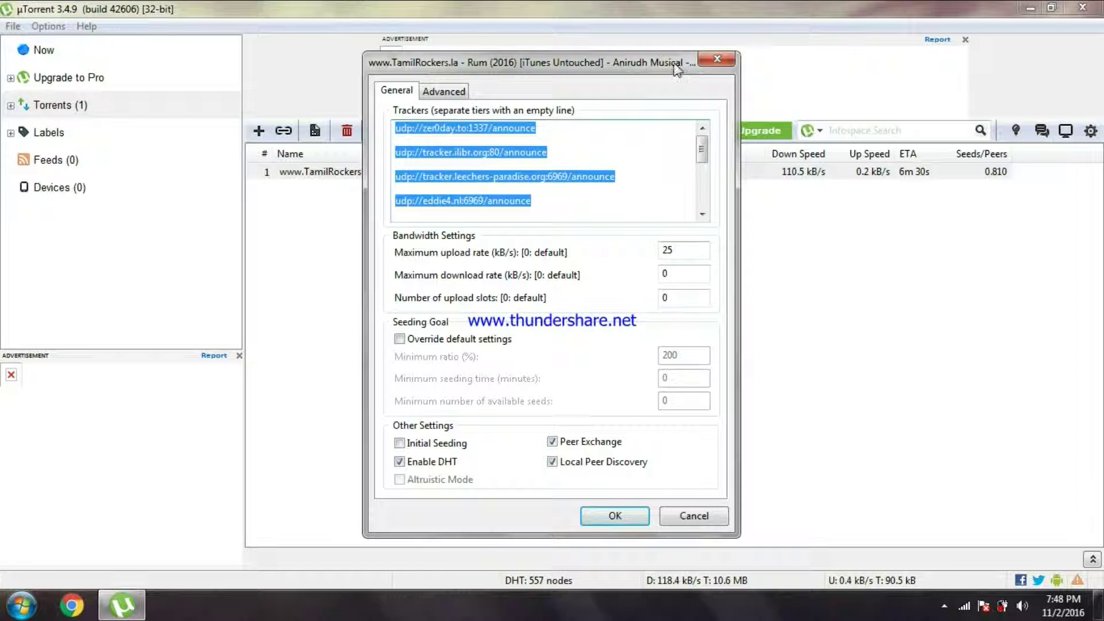
click(828, 220)
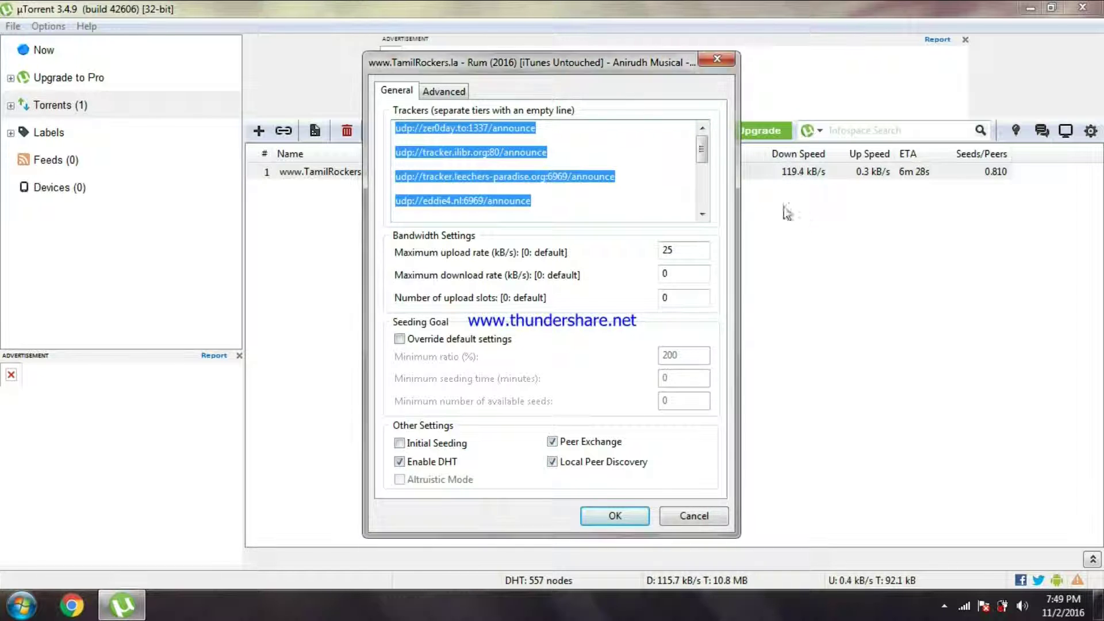
drag(628, 84, 620, 285)
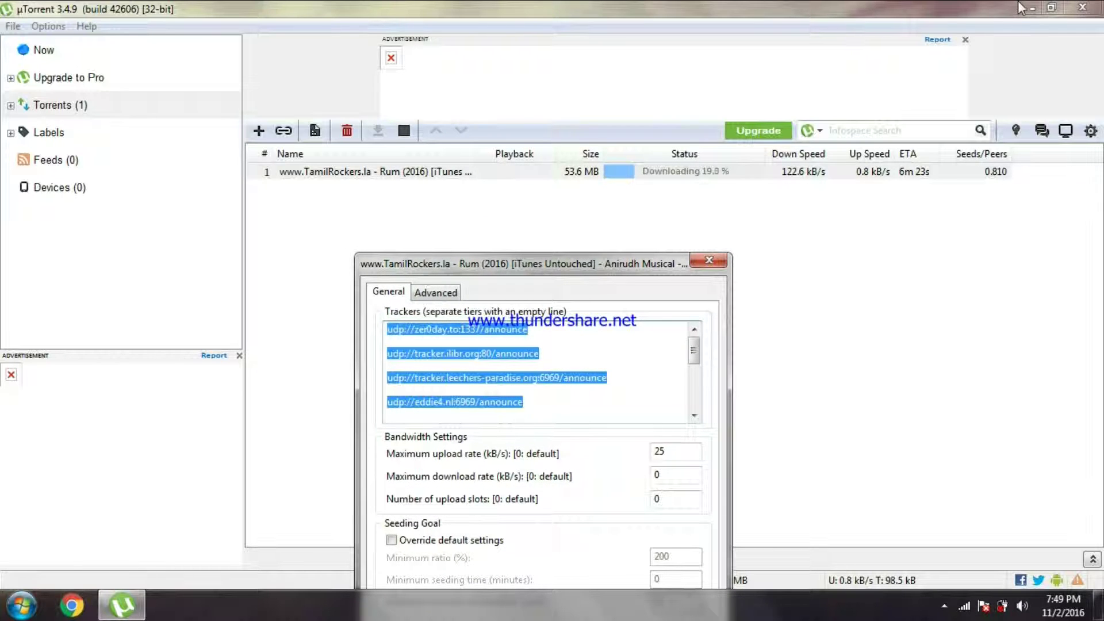
drag(649, 267, 712, 109)
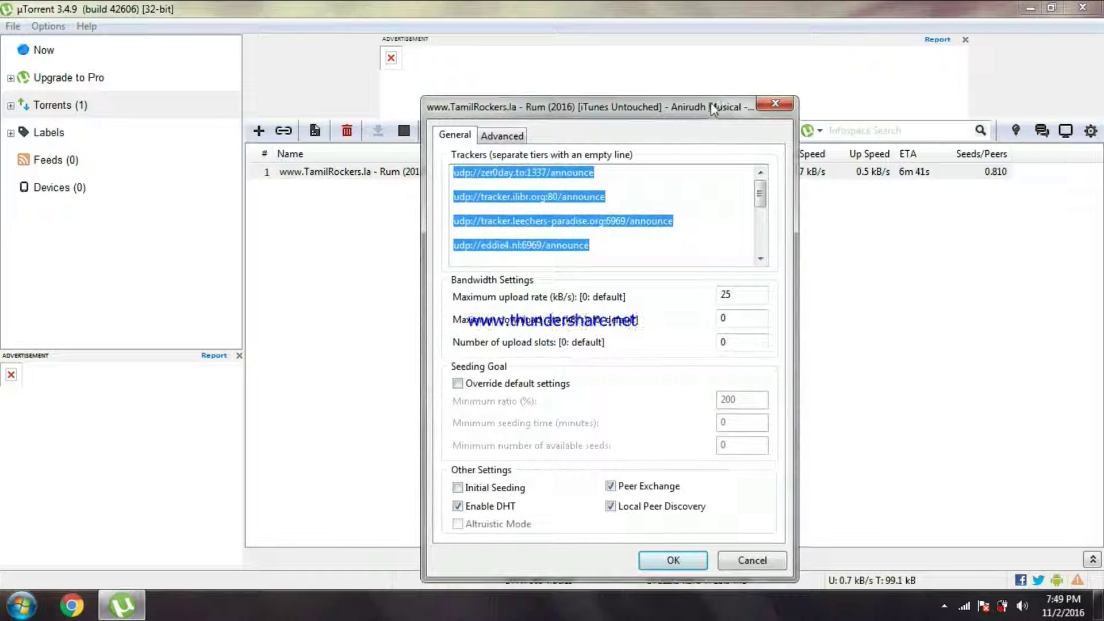
Step: Close Properties, minimize uTorrent, and move the New Text Document icon across the desktop
click(786, 103)
click(1030, 7)
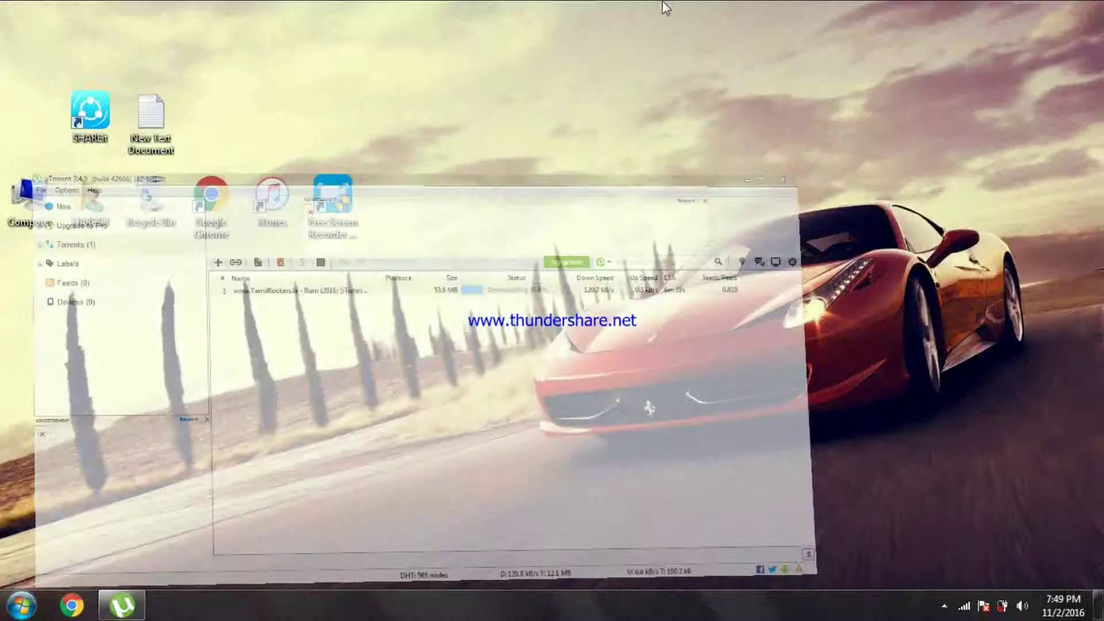
drag(150, 123, 455, 218)
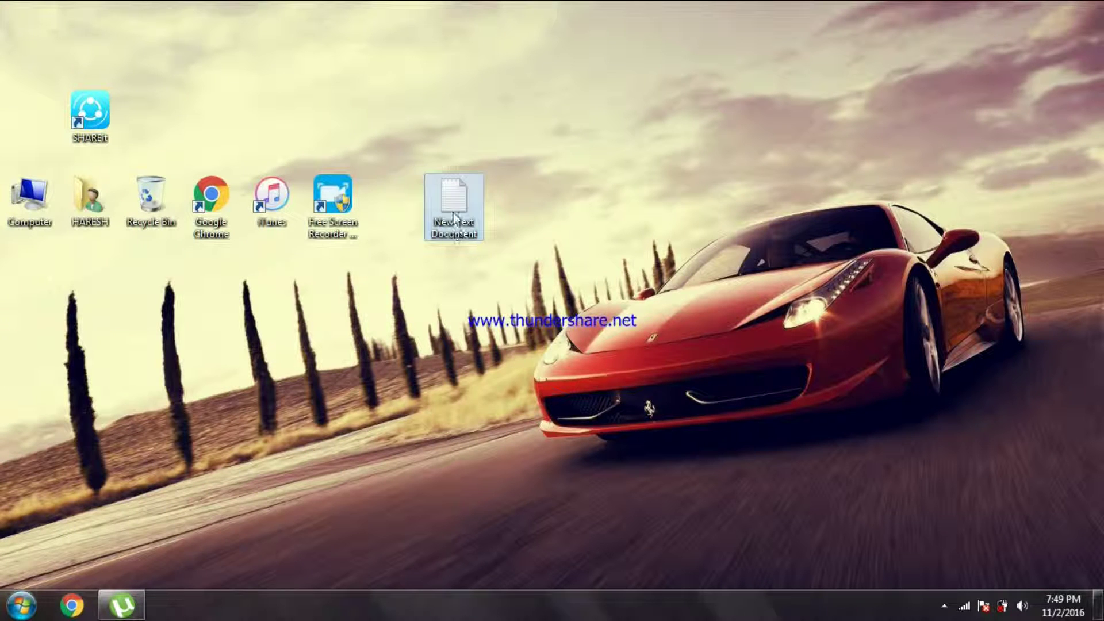
Step: Open New Text Document maximized in Notepad and scroll to the last tracker, tamilmovietracker.com:2710/announce
double_click(454, 217)
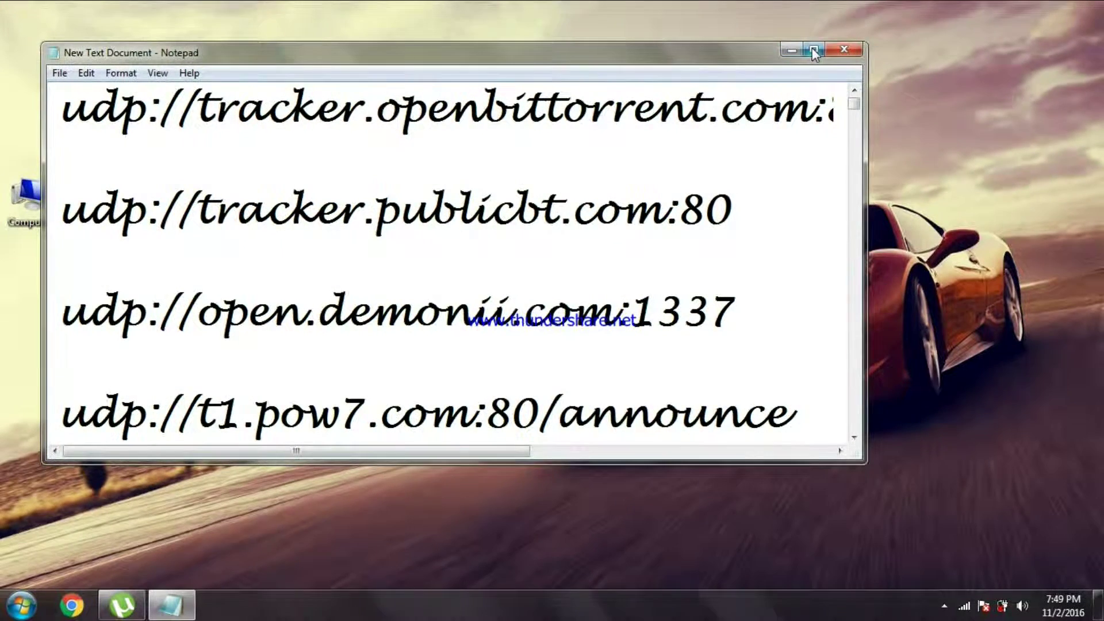
click(813, 49)
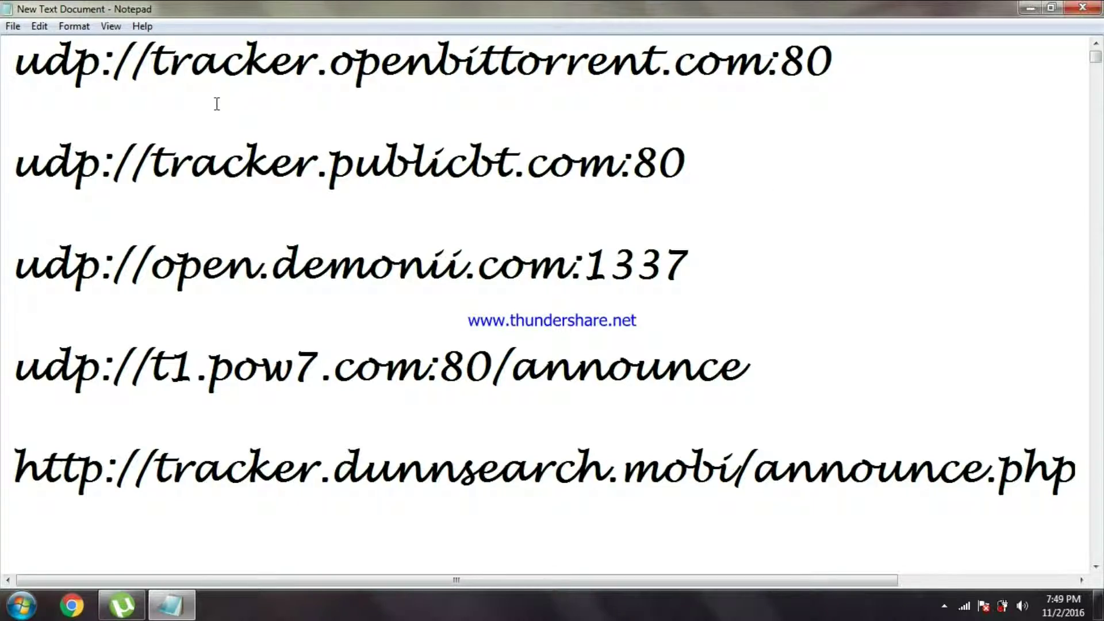
scroll(731, 278, down, 5)
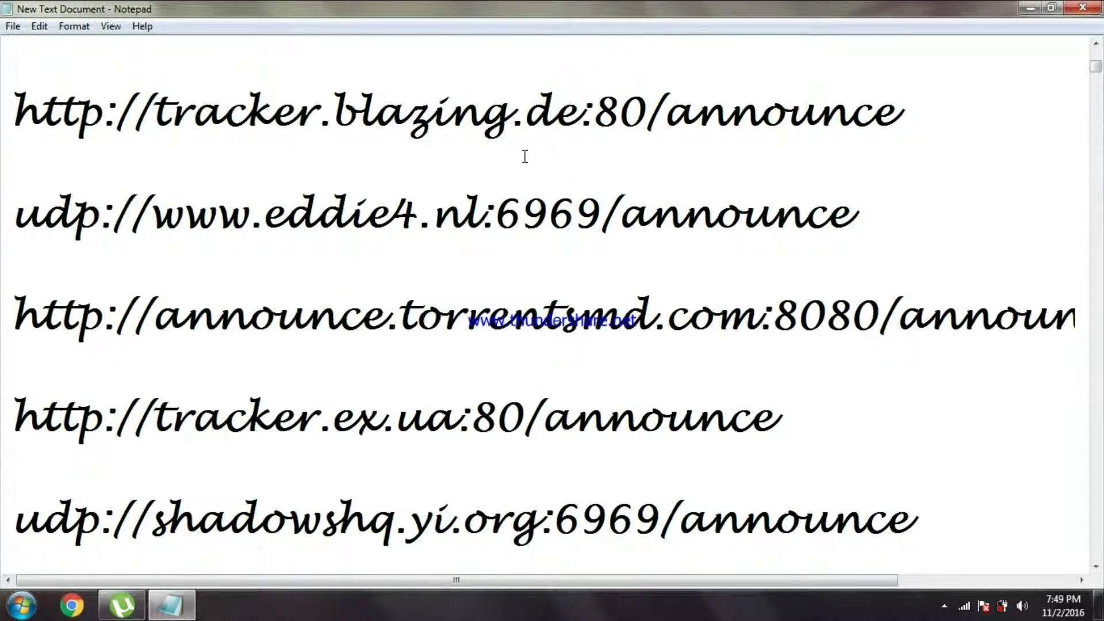
scroll(526, 173, down, 20)
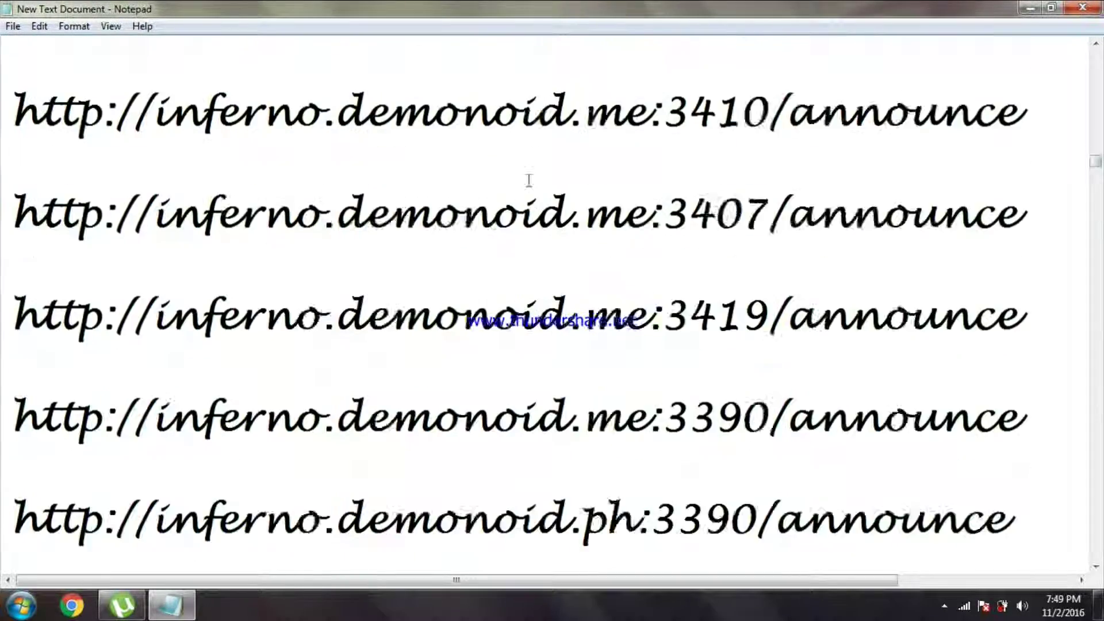
scroll(529, 180, down, 20)
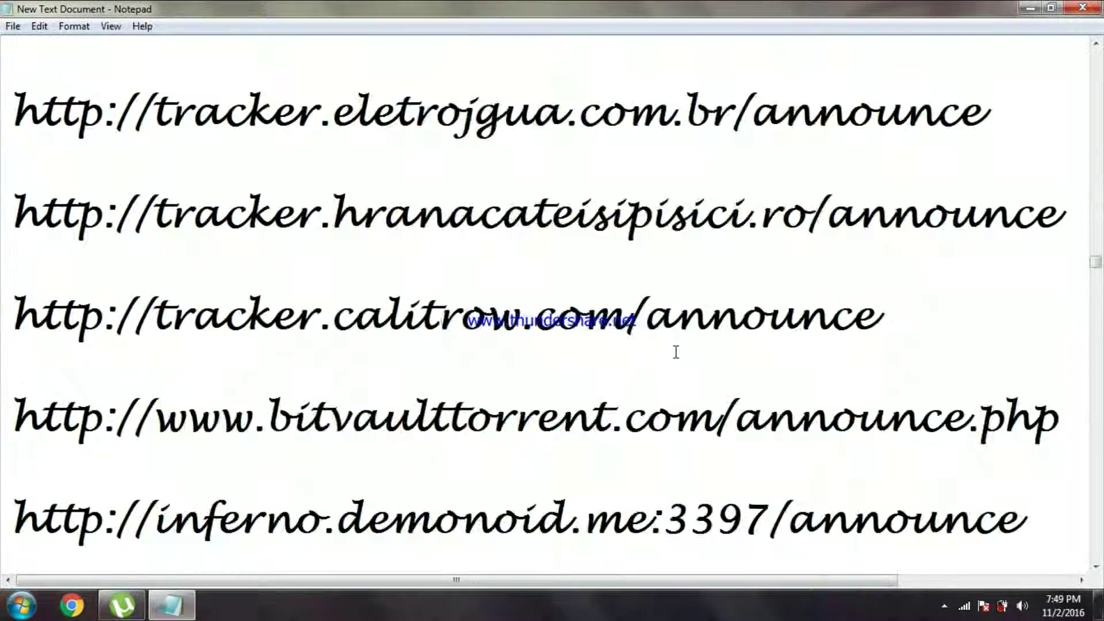
scroll(676, 352, down, 20)
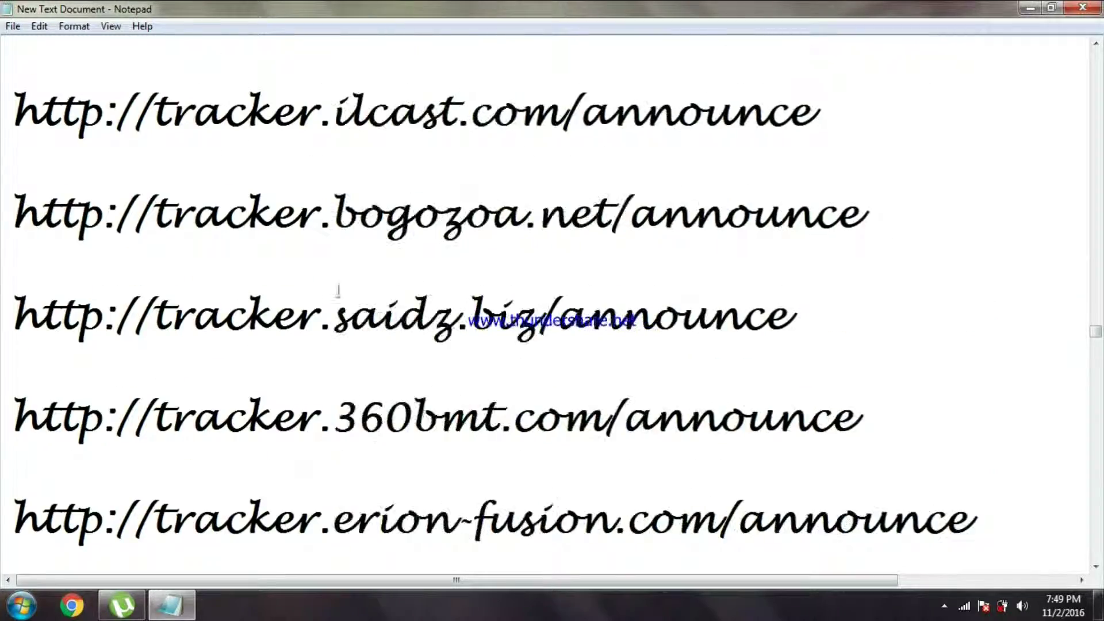
scroll(338, 290, down, 20)
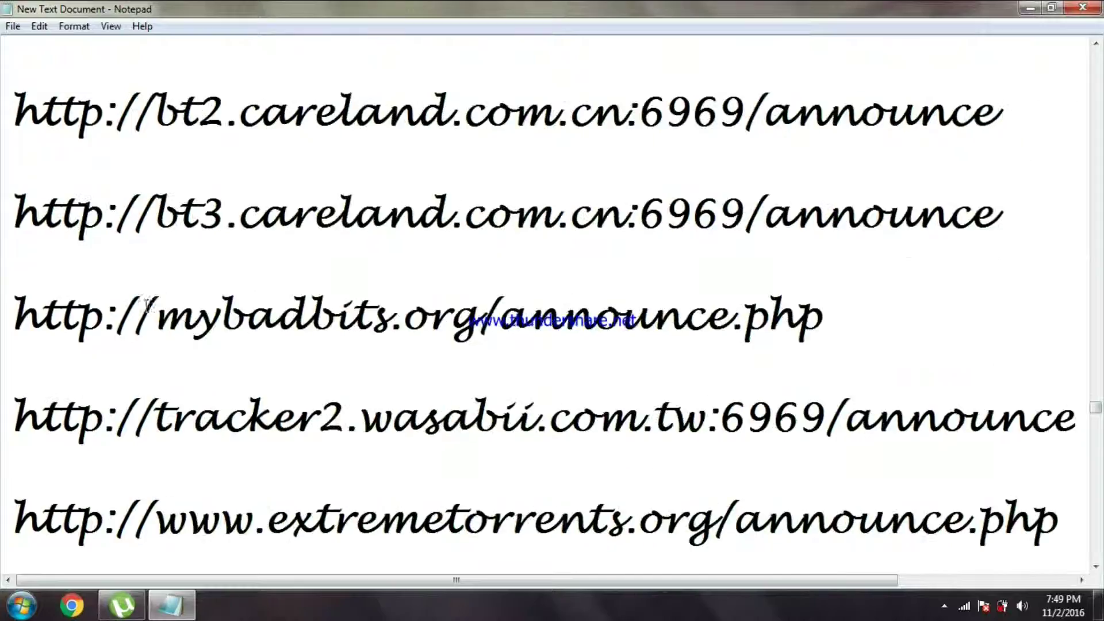
scroll(149, 305, down, 20)
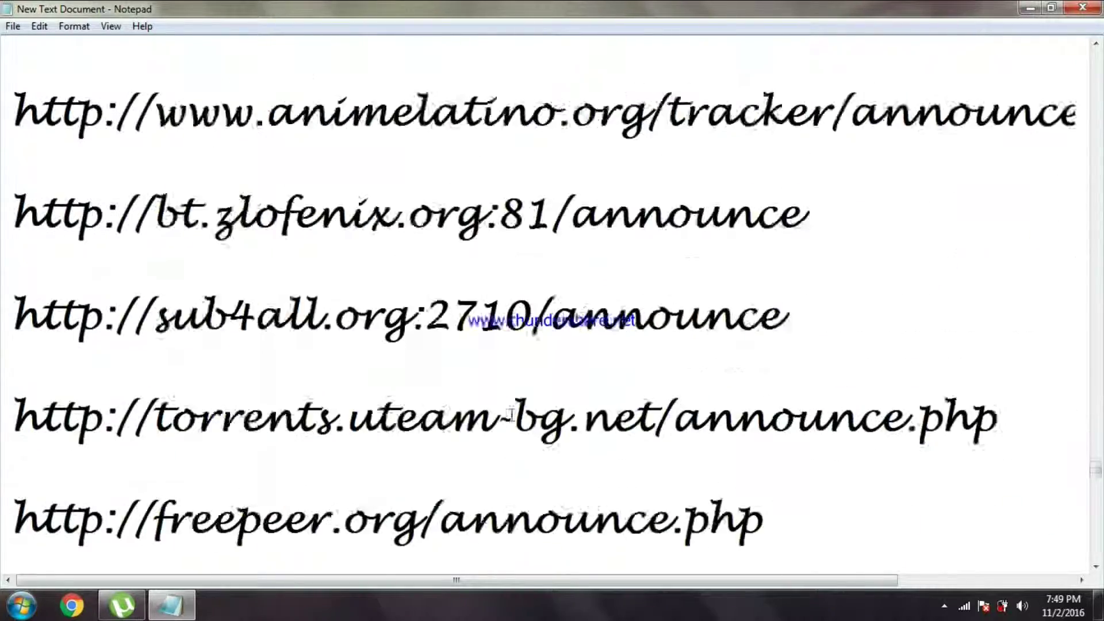
scroll(510, 415, down, 20)
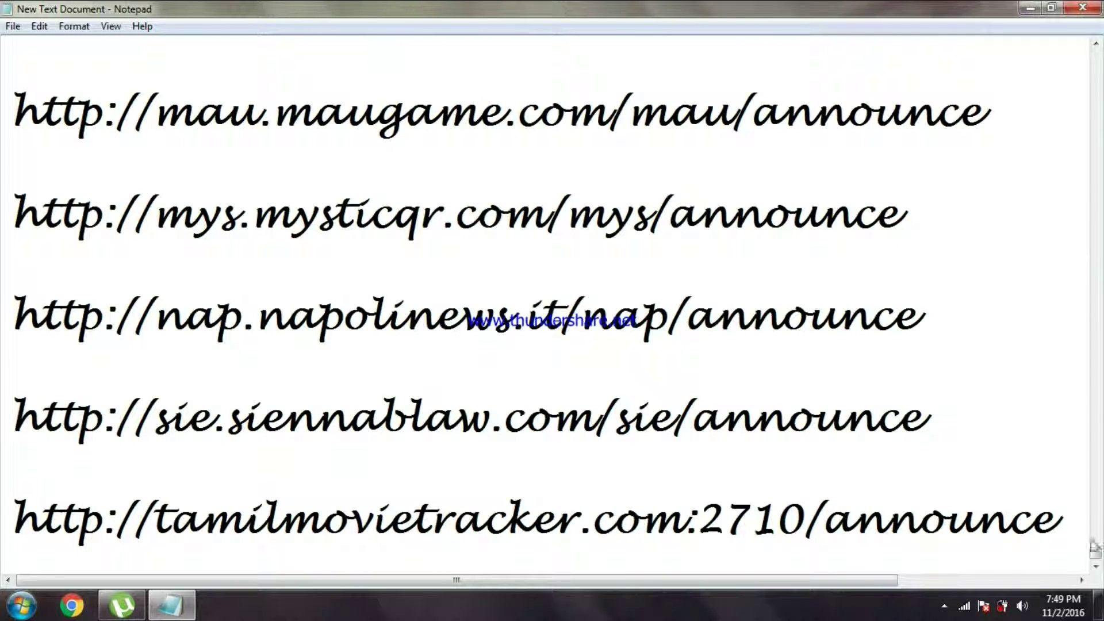
Step: Select all of the tracker text in Notepad, then return to uTorrent
drag(1070, 524, 12, 541)
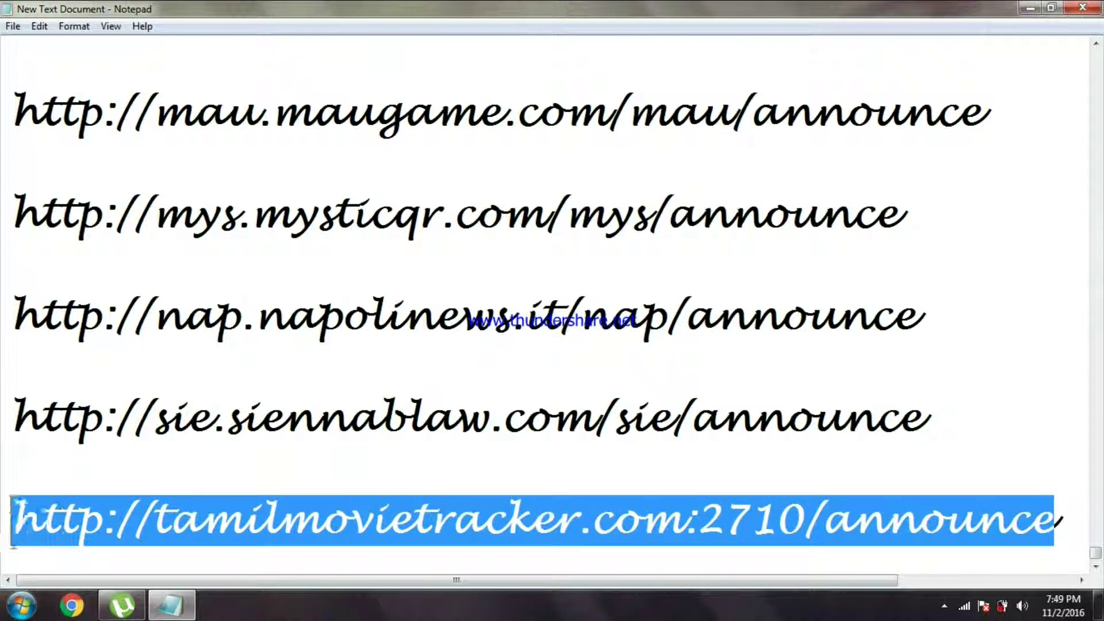
click(12, 543)
scroll(430, 367, up, 6)
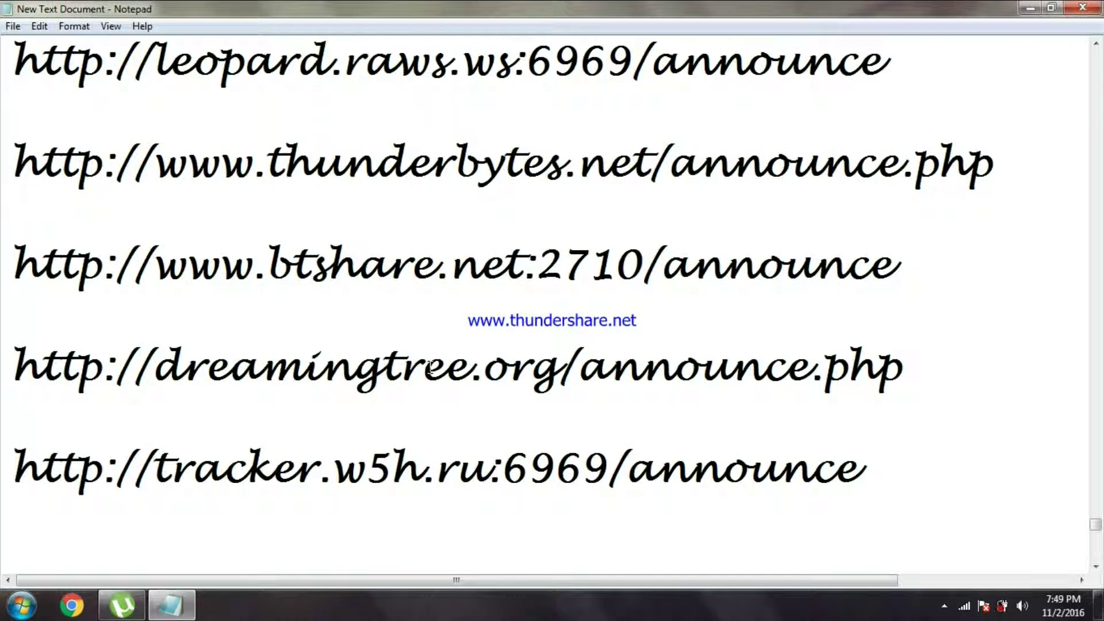
key(ctrl+a)
key(ctrl+c)
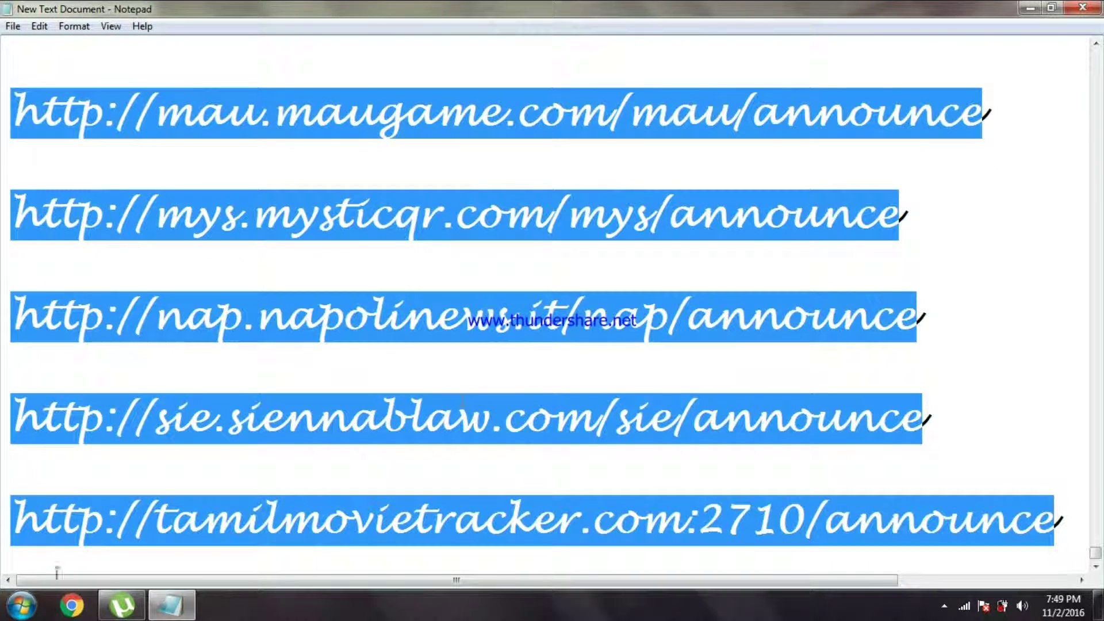
click(138, 614)
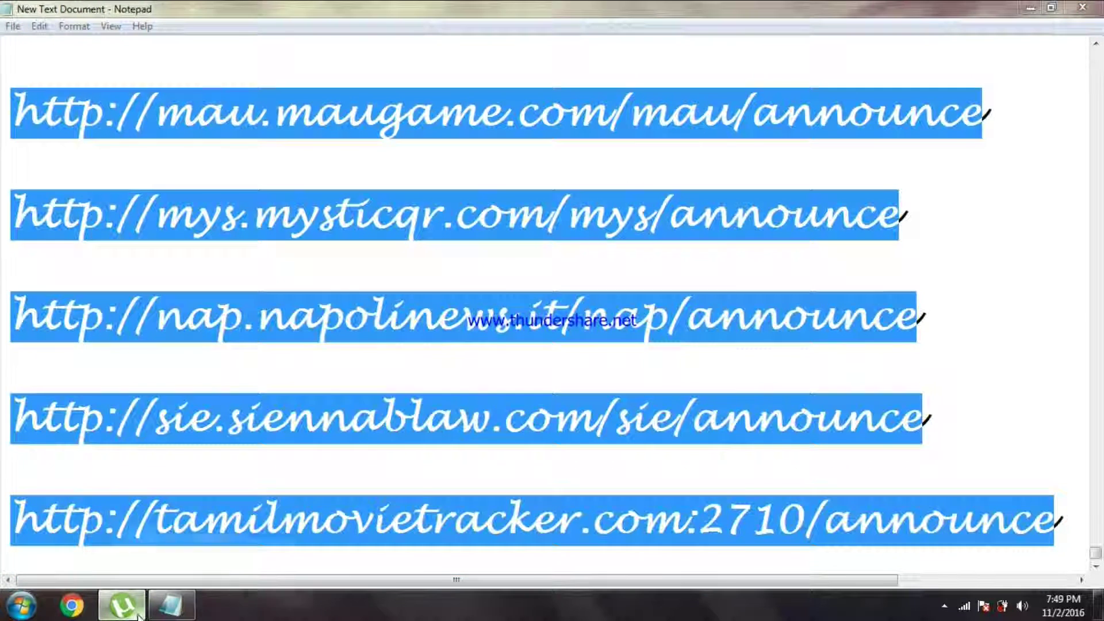
Step: In the torrent's Properties, replace the existing trackers with the pasted Notepad list and save
right_click(548, 168)
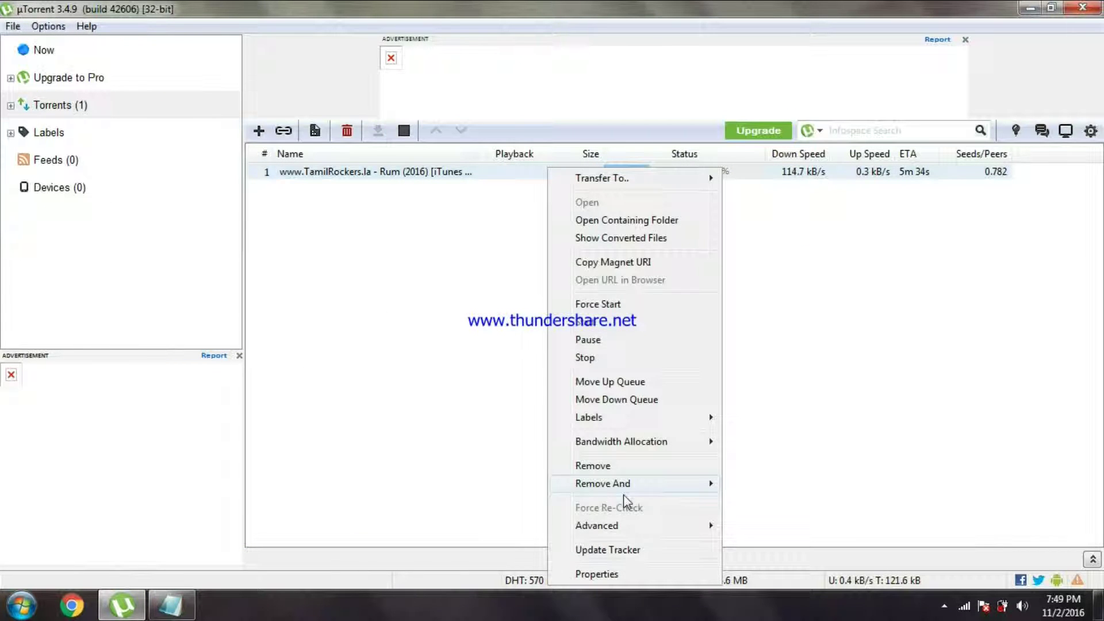
click(642, 573)
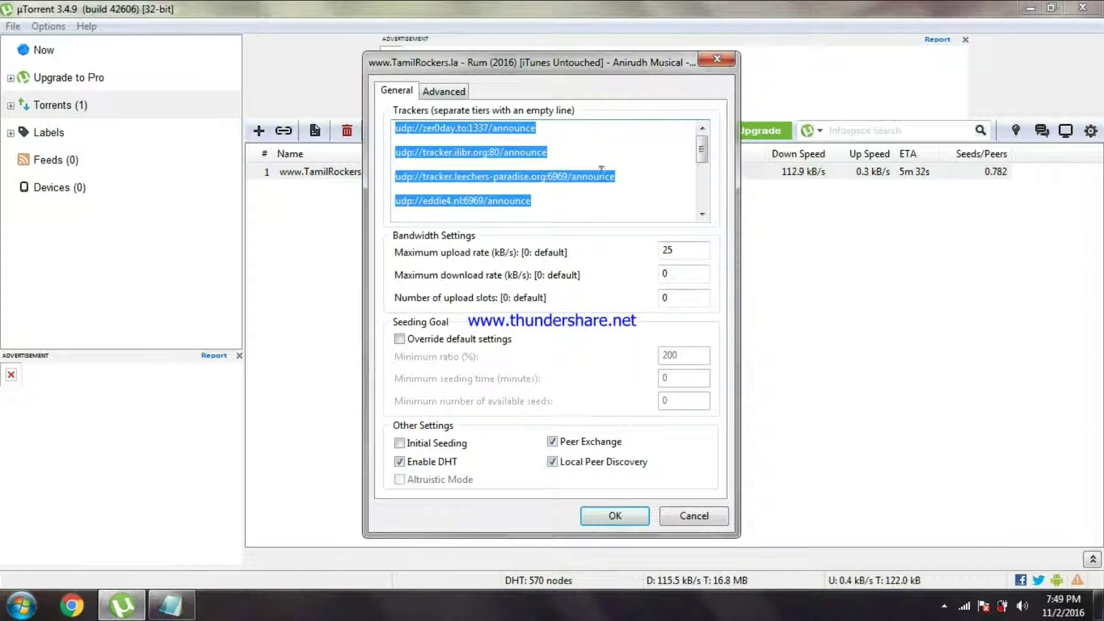
click(607, 146)
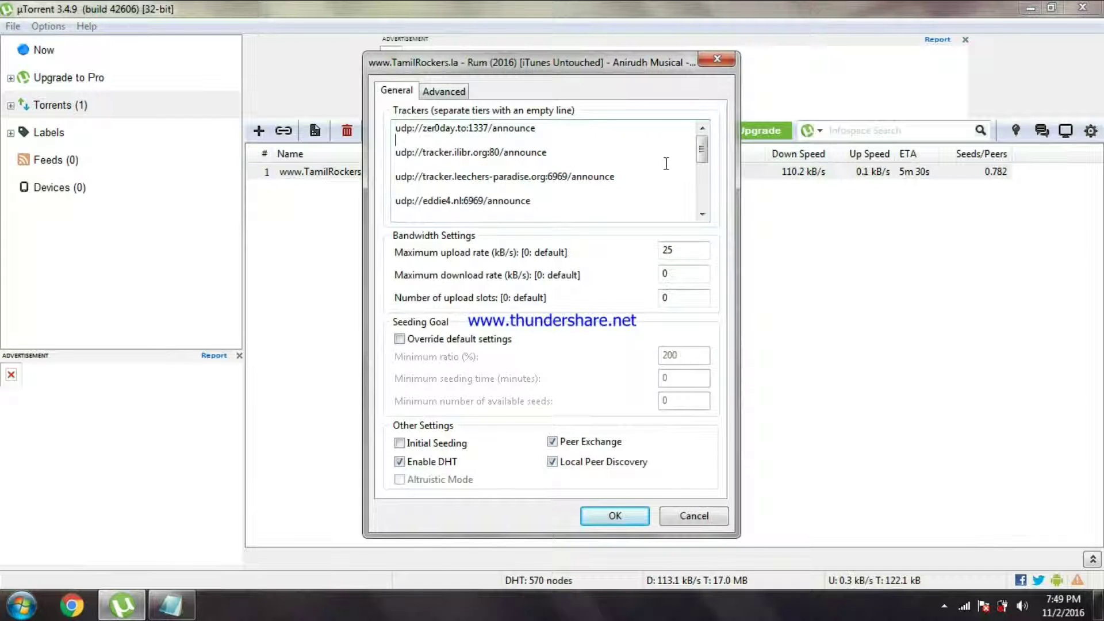
scroll(687, 195, down, 5)
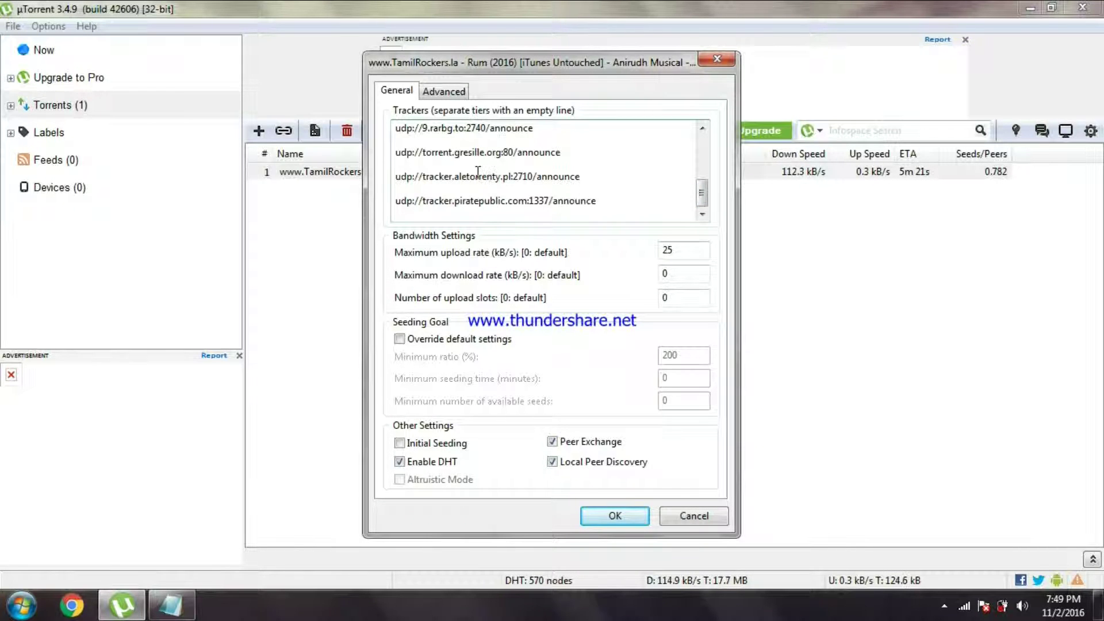
scroll(425, 150, up, 3)
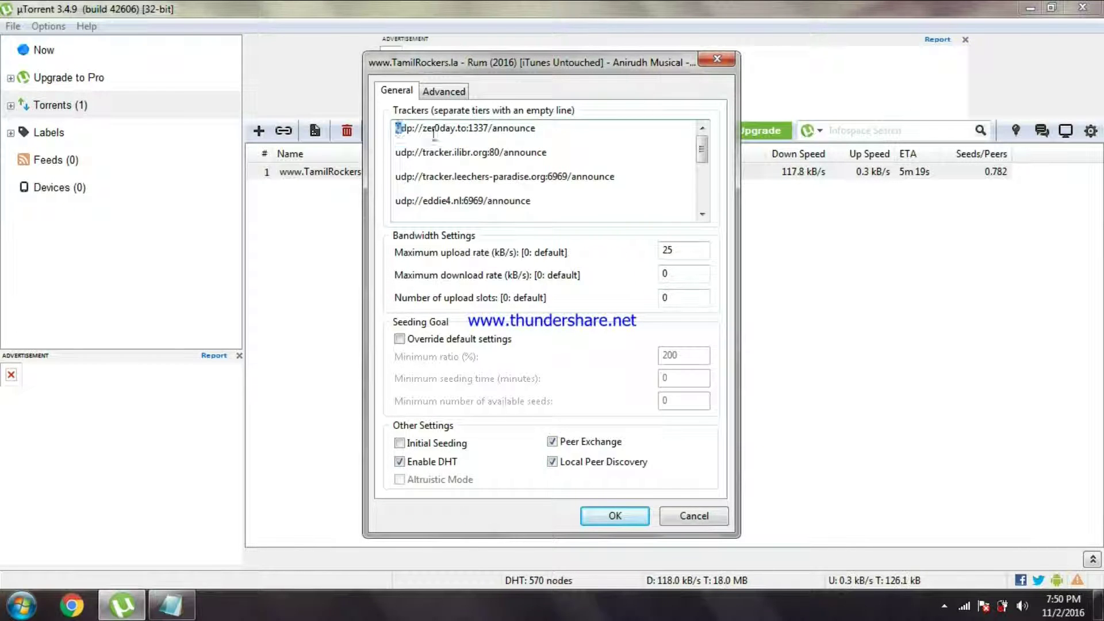
drag(397, 130, 606, 229)
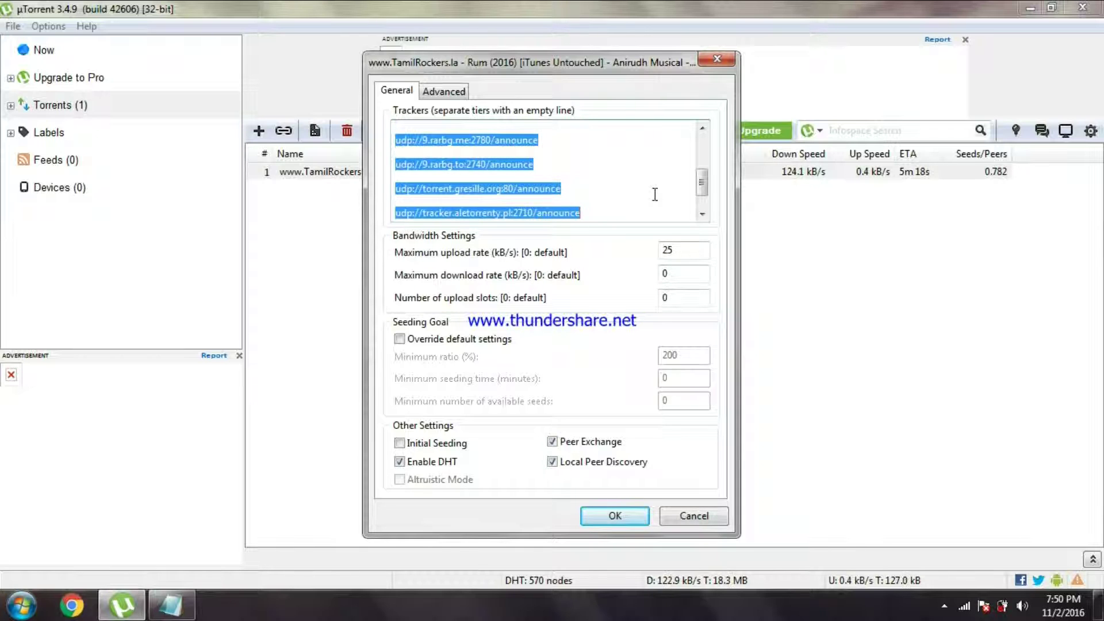
key(ctrl+v)
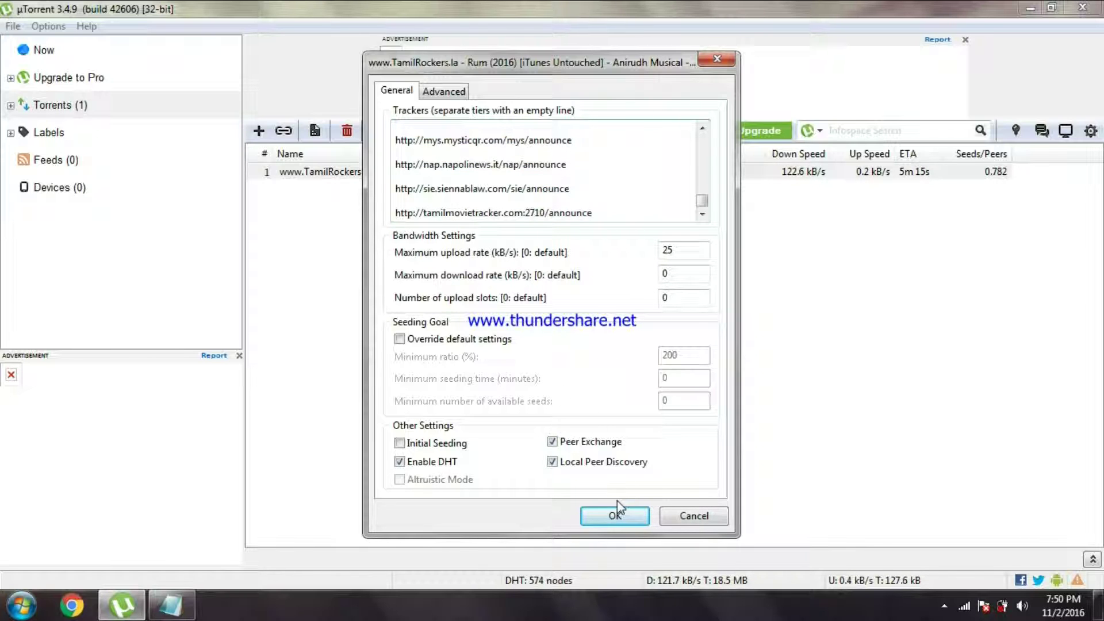
click(626, 514)
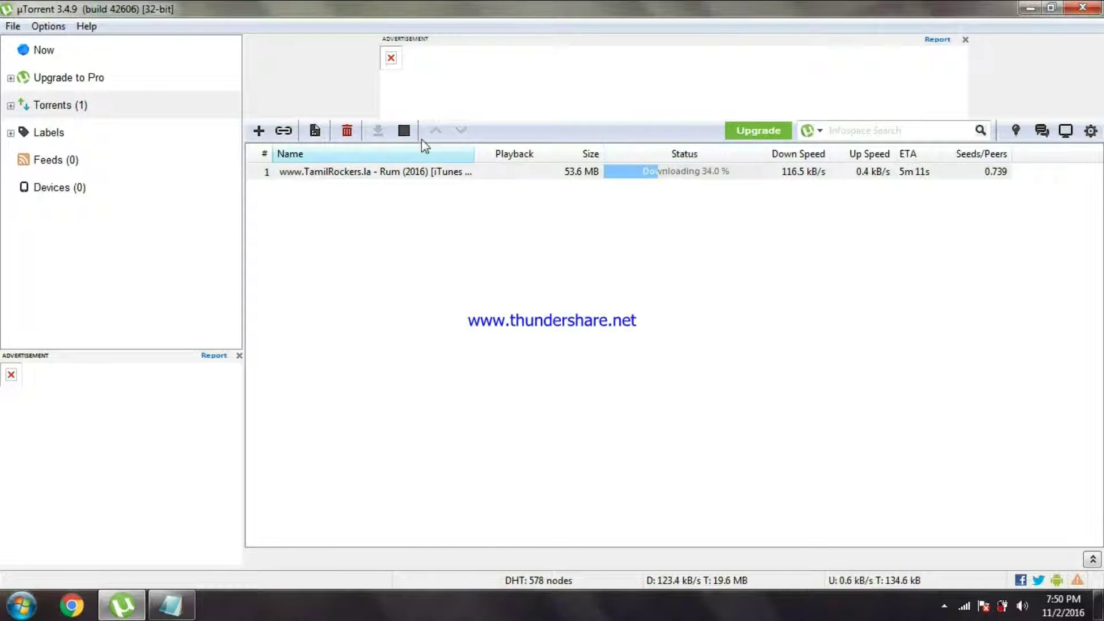
Step: Stop the torrent at 34.3%, close uTorrent and Notepad, and refresh the desktop
click(405, 131)
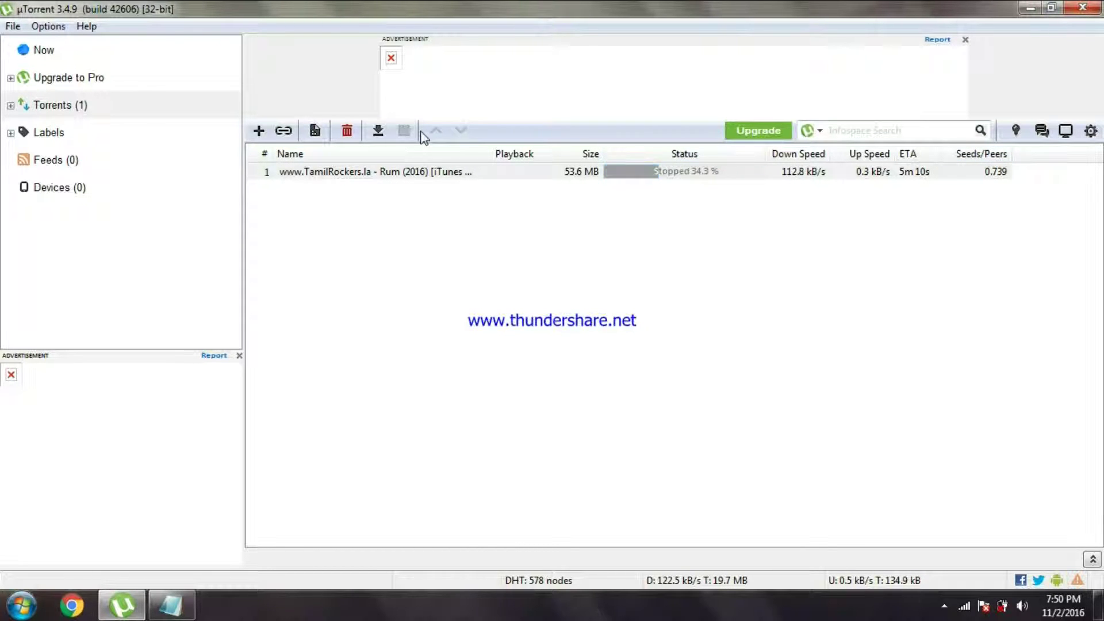
click(1084, 6)
click(1085, 7)
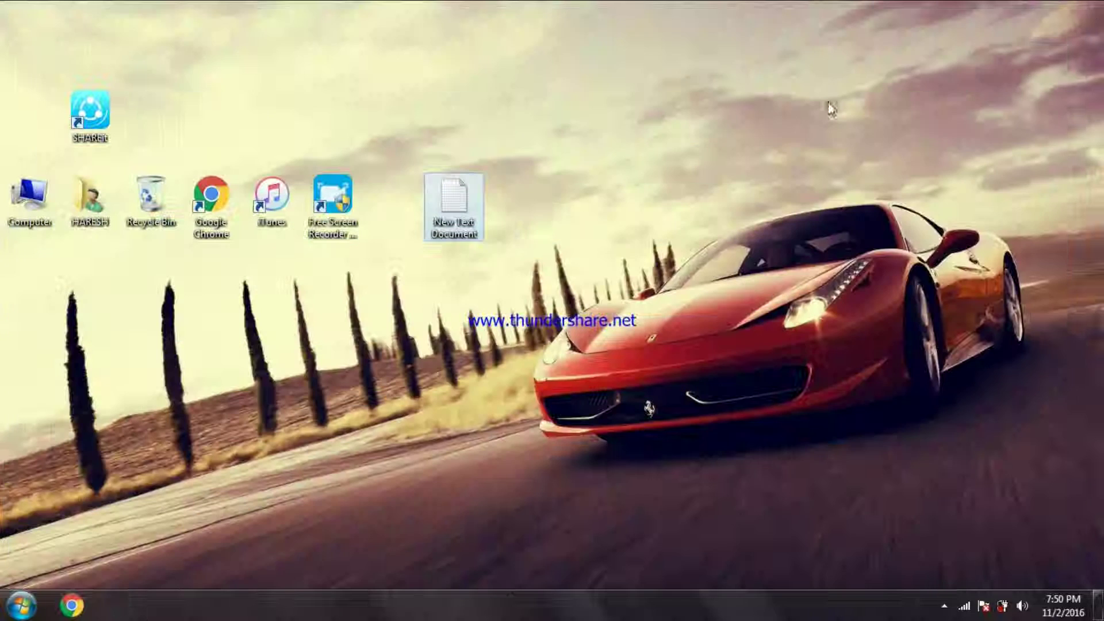
right_click(633, 178)
click(661, 223)
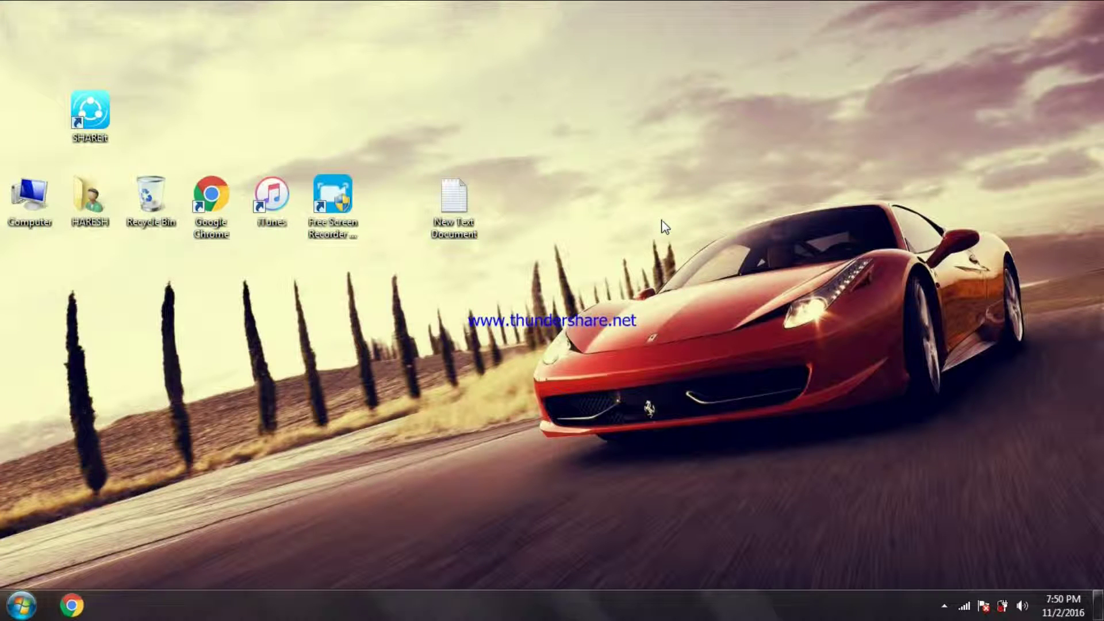